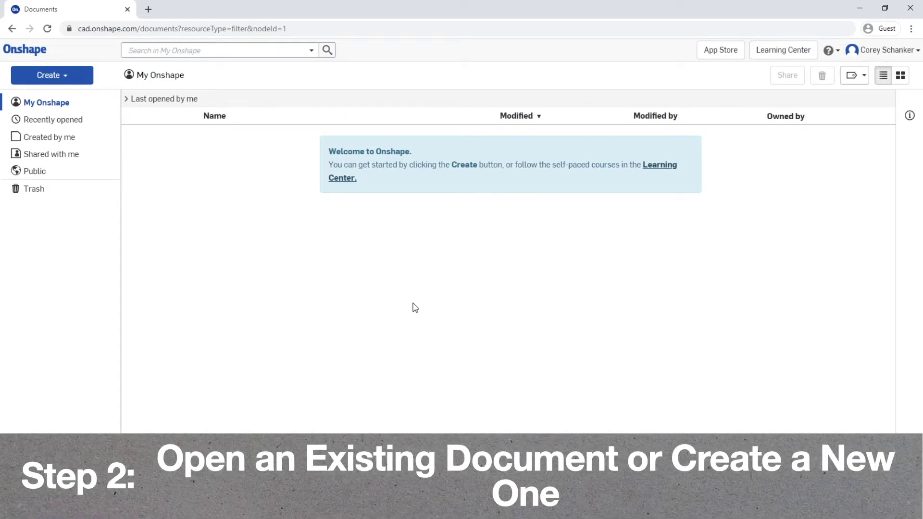
- Create a new Onshape document called 'Thread Practice'
left_click(63, 81)
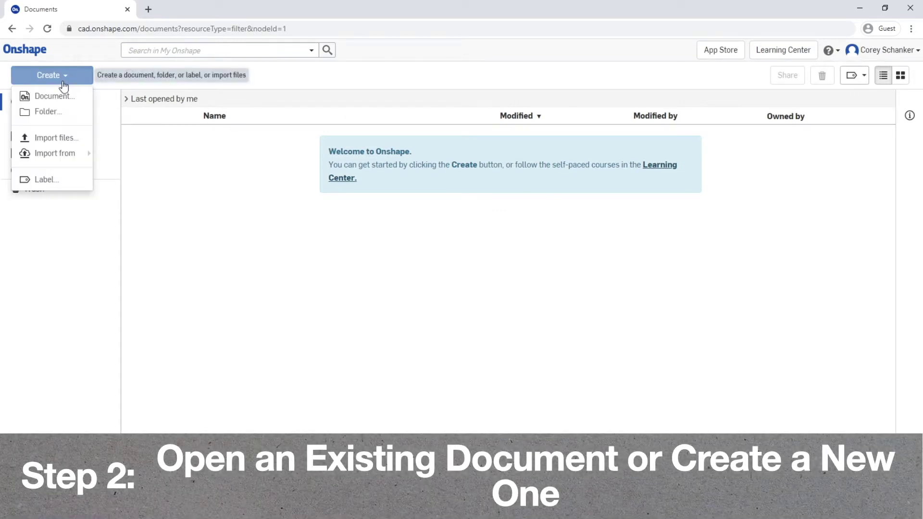
left_click(54, 97)
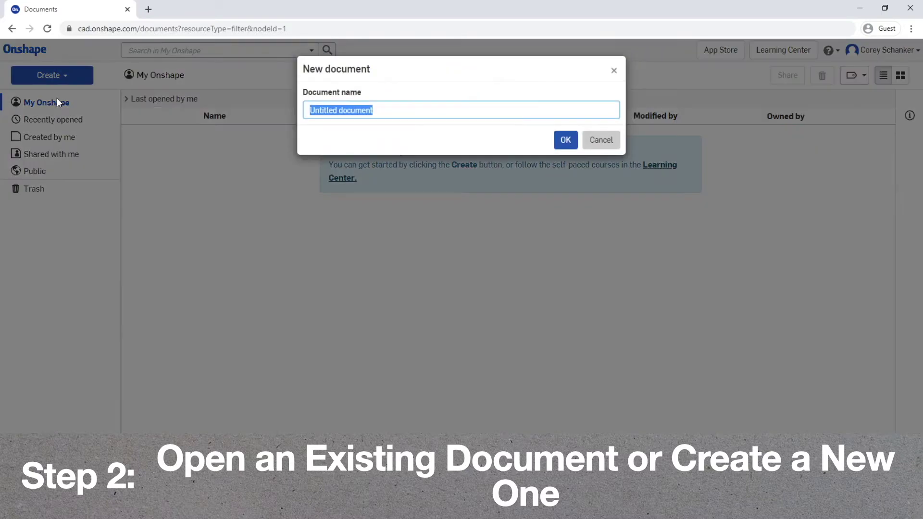
type("Thread")
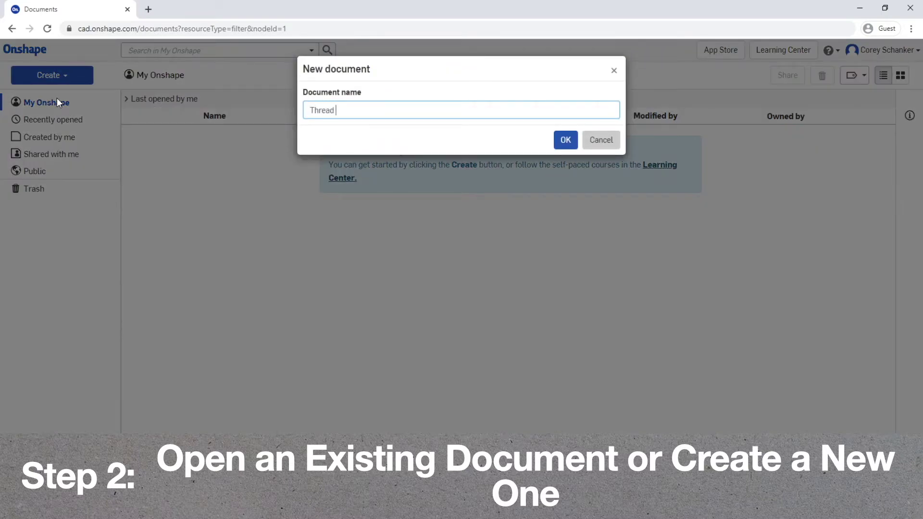
type(" Practice")
key("Return")
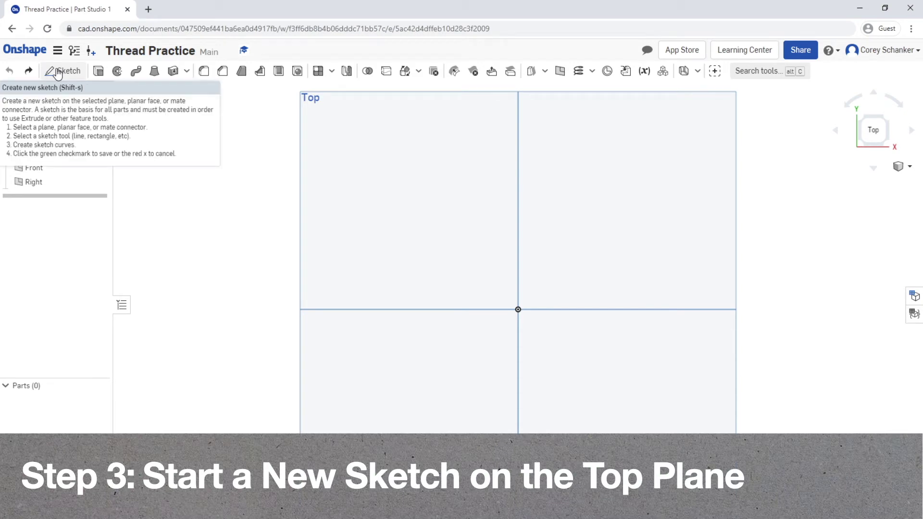
- On the Top plane, draw a six-sided inscribed polygon centred on the origin
left_click(58, 73)
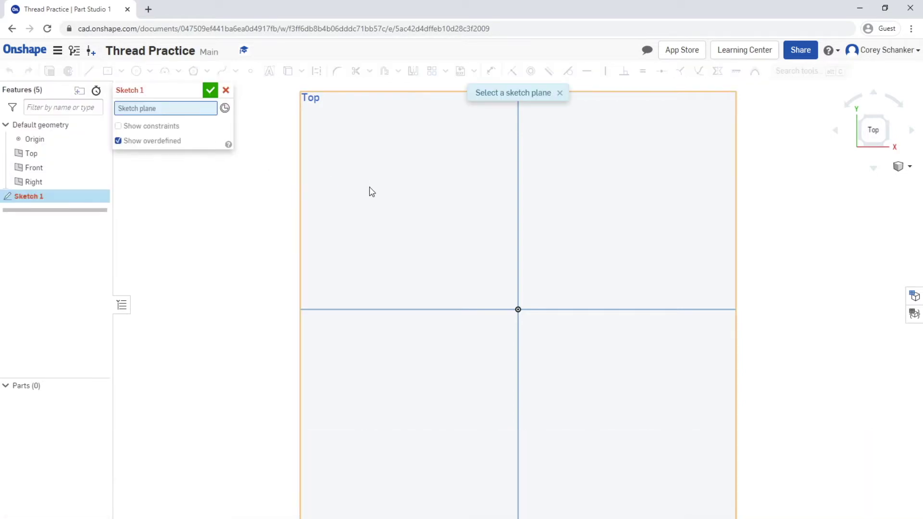
left_click(372, 191)
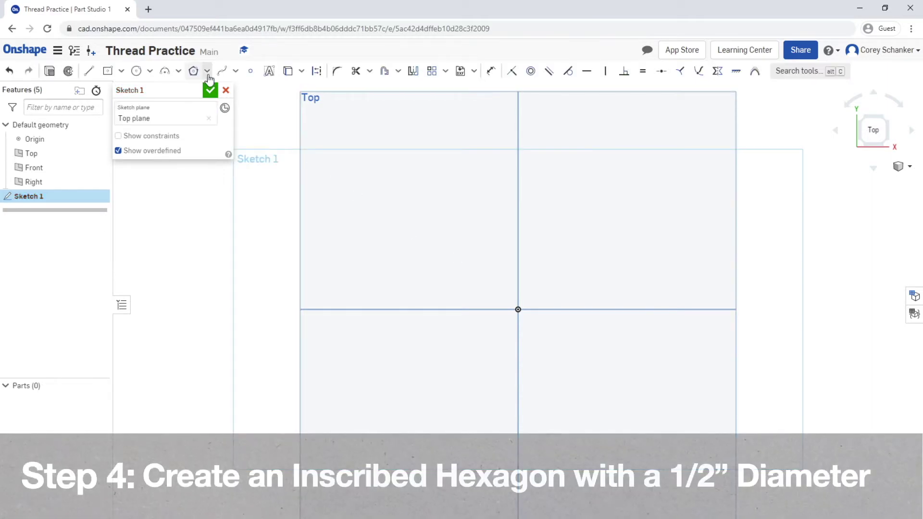
left_click(207, 72)
left_click(207, 73)
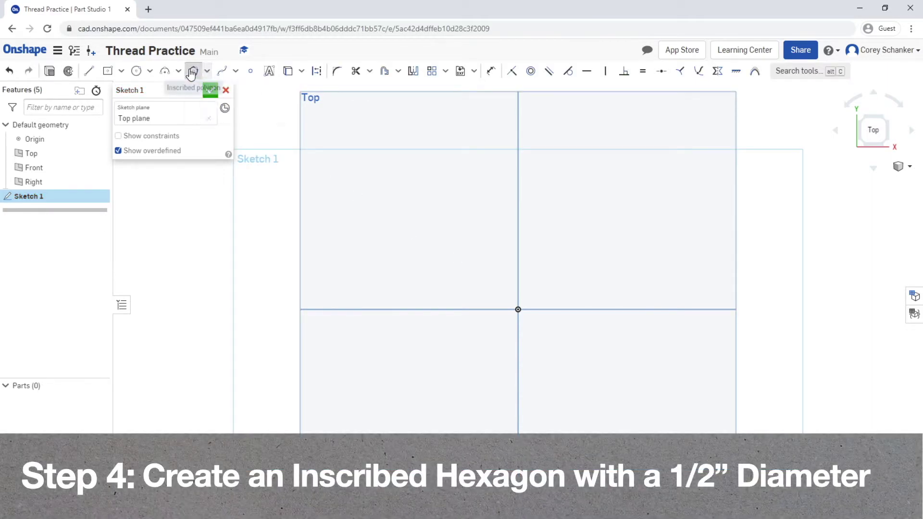
left_click(193, 71)
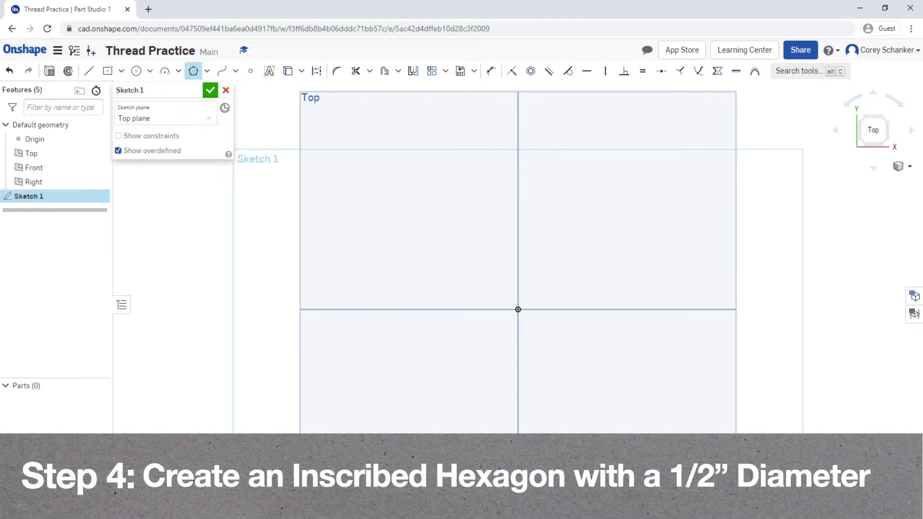
left_click(518, 309)
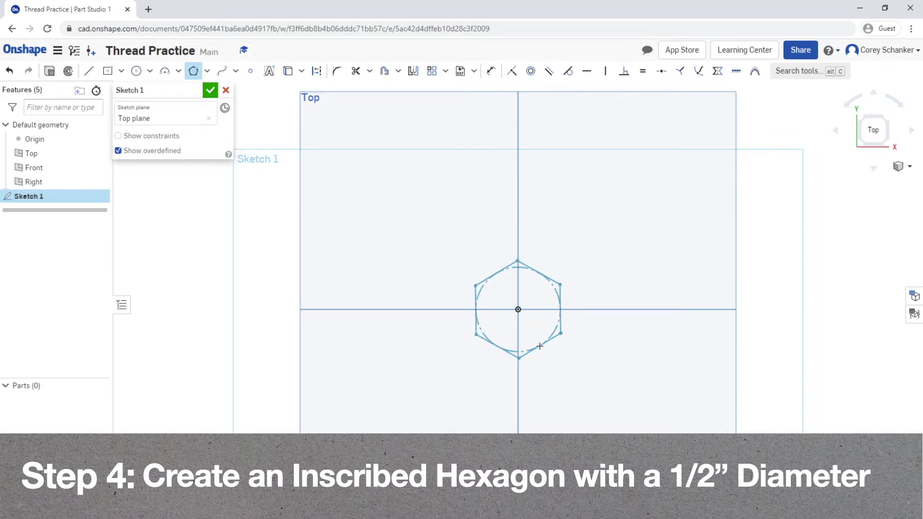
scroll(540, 356, "up", 9)
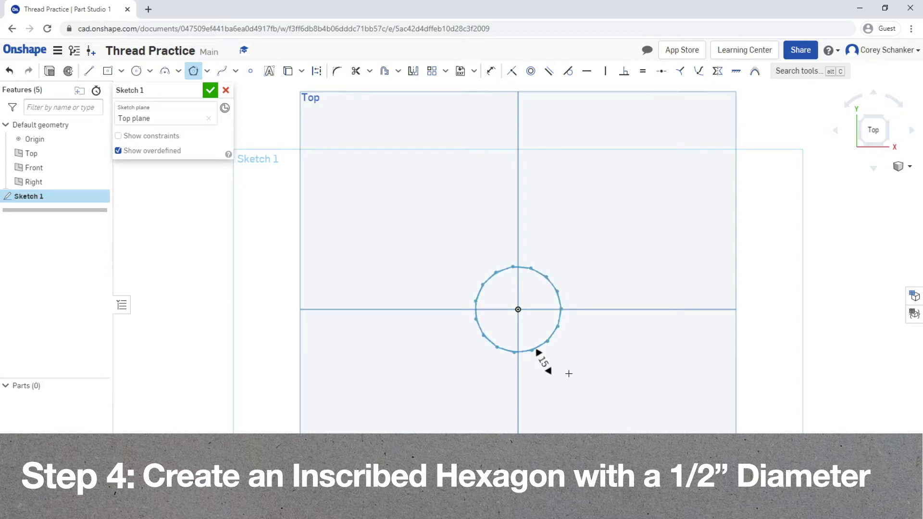
scroll(546, 364, "down", 8)
scroll(543, 346, "down", 1)
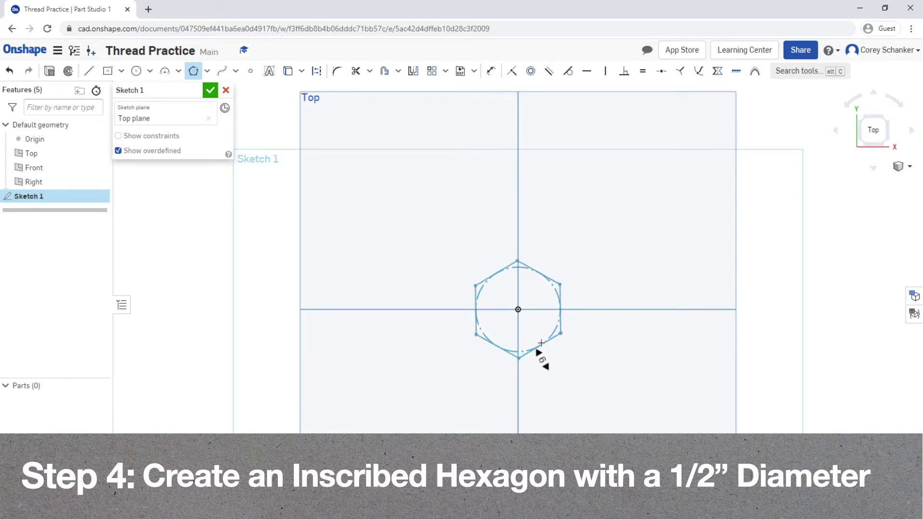
left_click(541, 343)
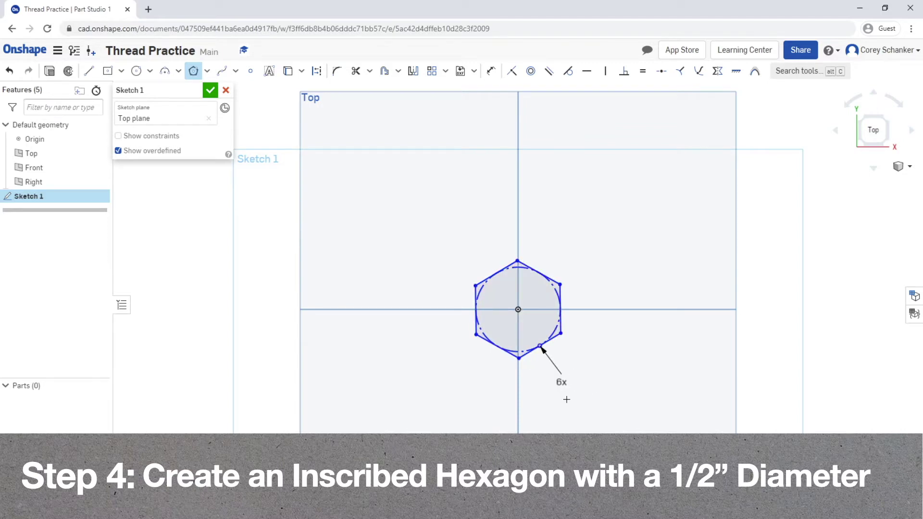
left_click(619, 78)
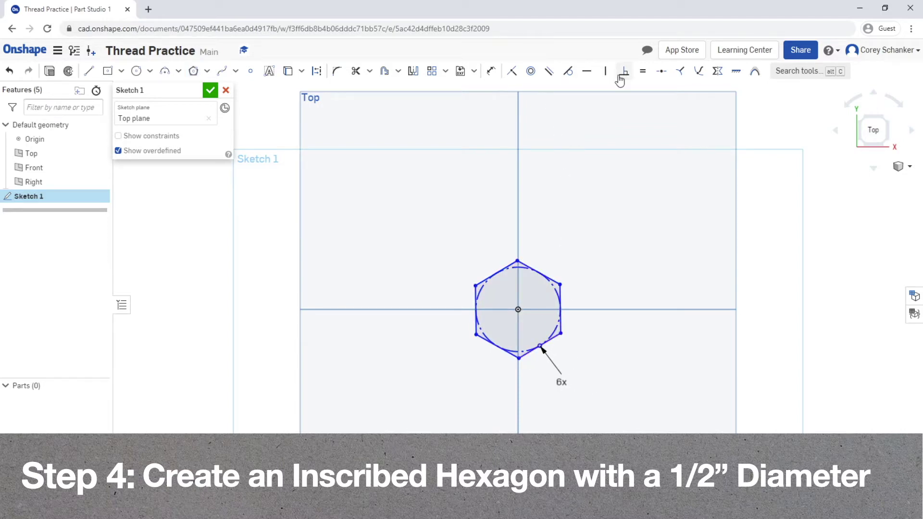
- Dimension the hexagon's inscribed circle to a 1/2 in diameter
left_click(491, 71)
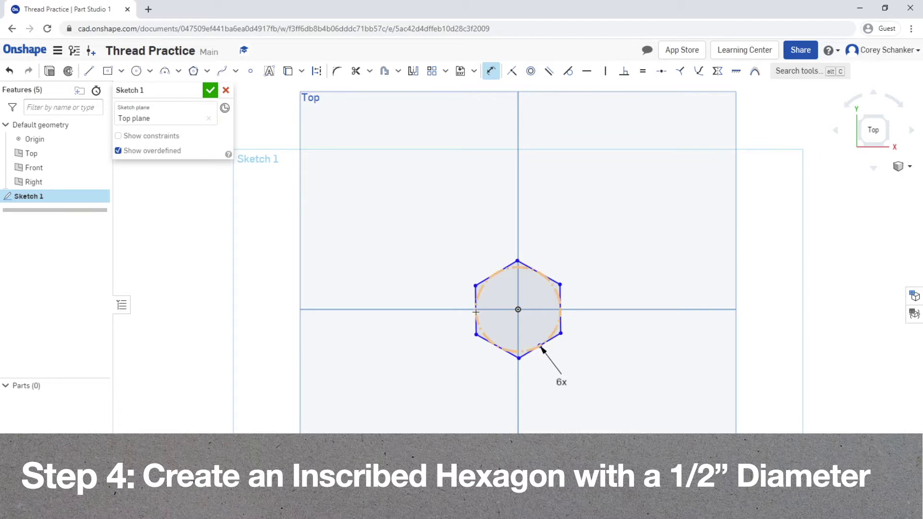
left_click(476, 316)
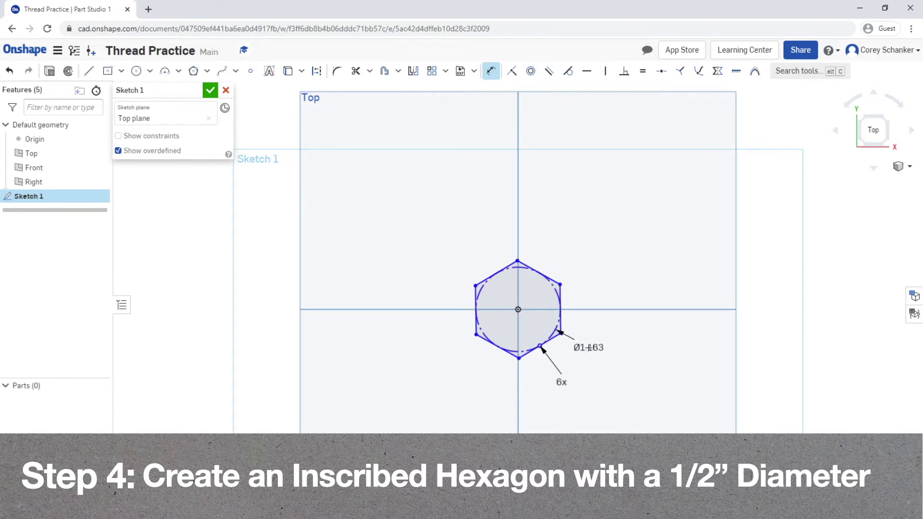
left_click(590, 348)
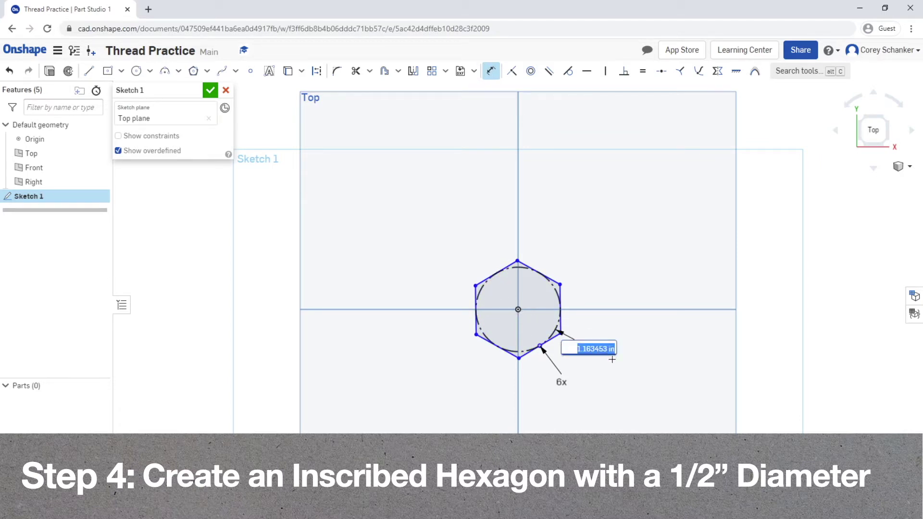
type("1/2in")
key("Return")
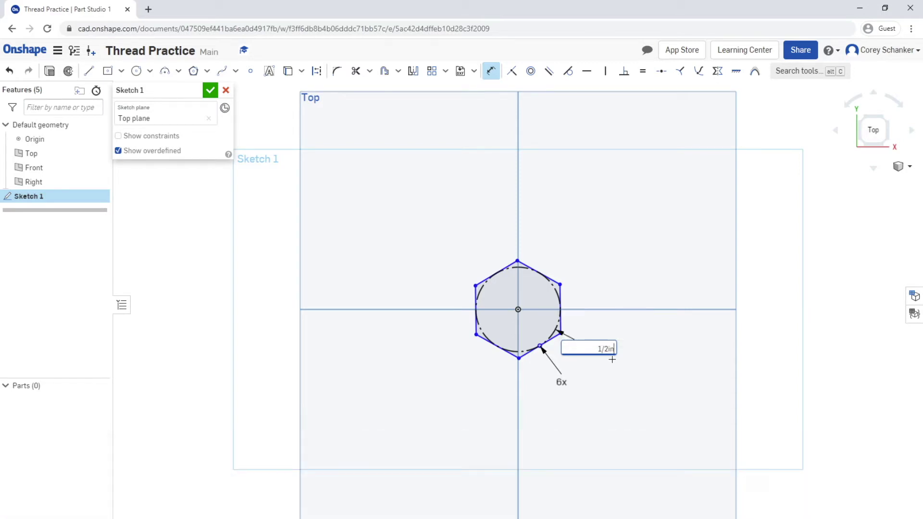
key("Return")
- Close the hexagon sketch and extrude its face 0.25 in into Part 1
scroll(533, 317, "up", 5)
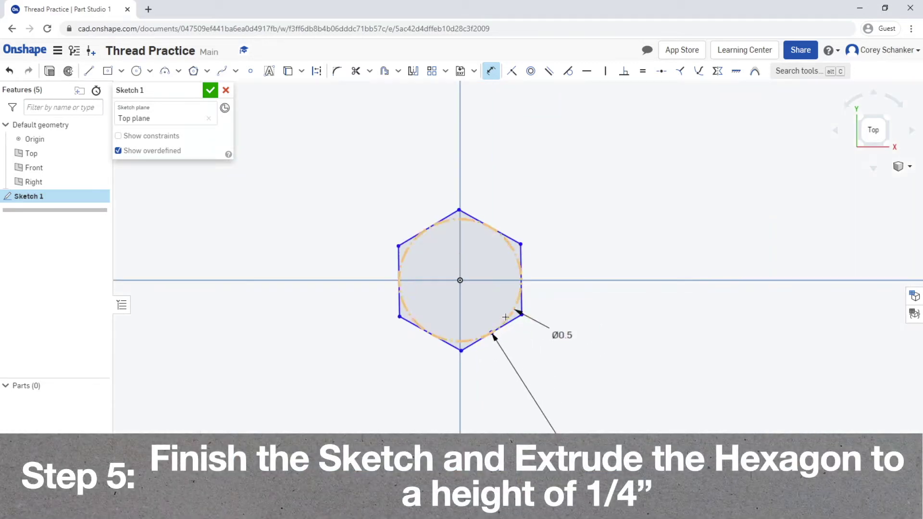
left_click(211, 90)
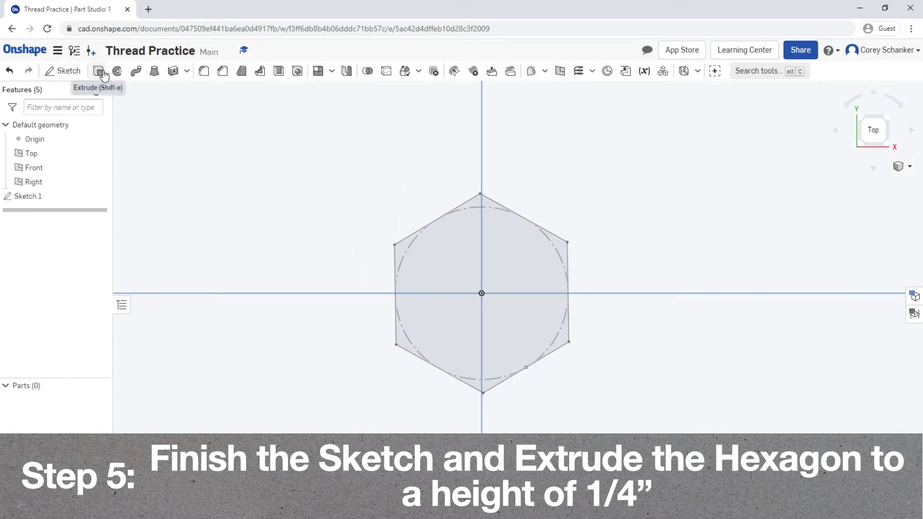
left_click(105, 76)
left_click(460, 306)
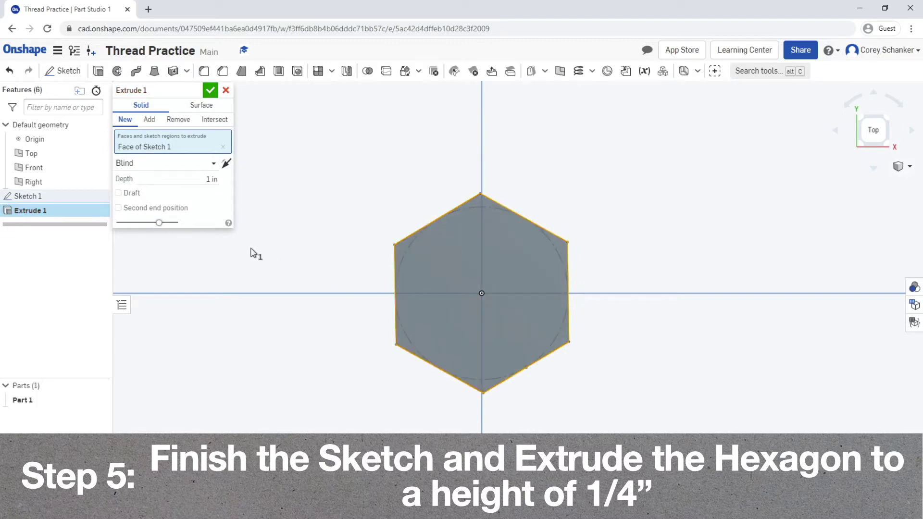
left_click(211, 179)
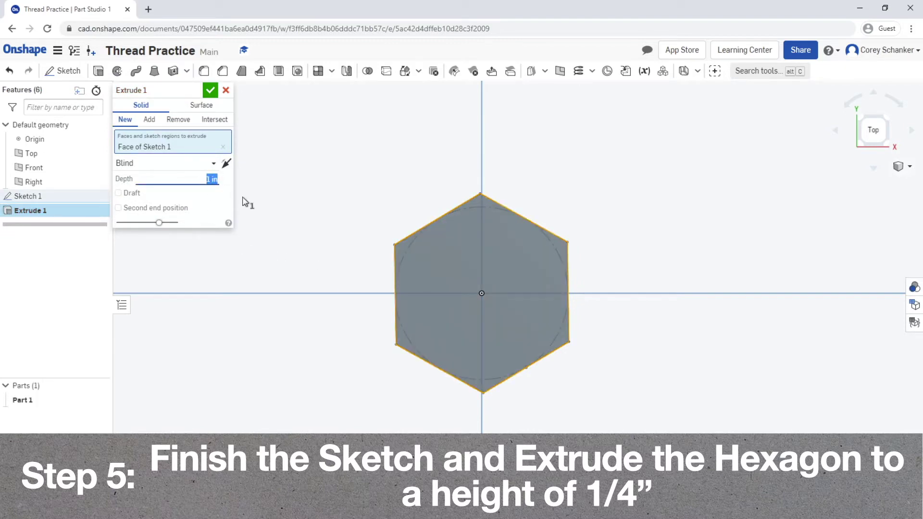
type(".25")
left_click(210, 90)
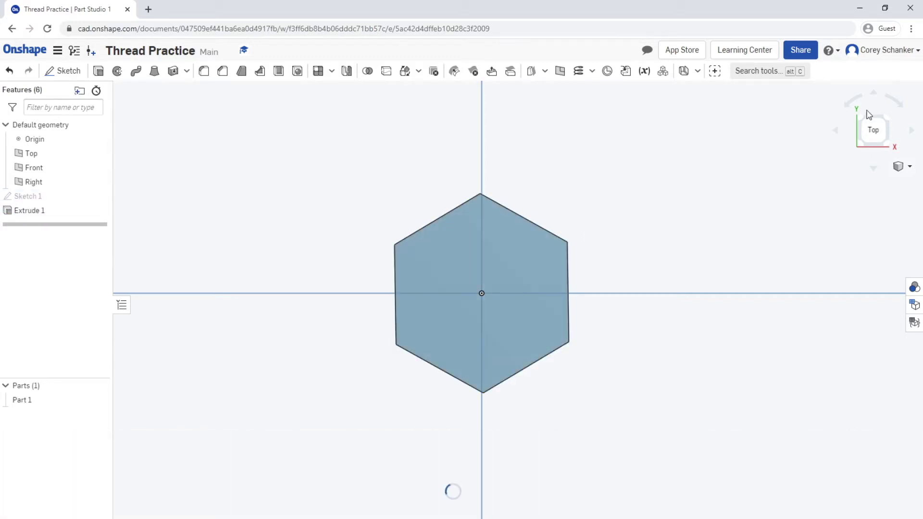
left_click(874, 148)
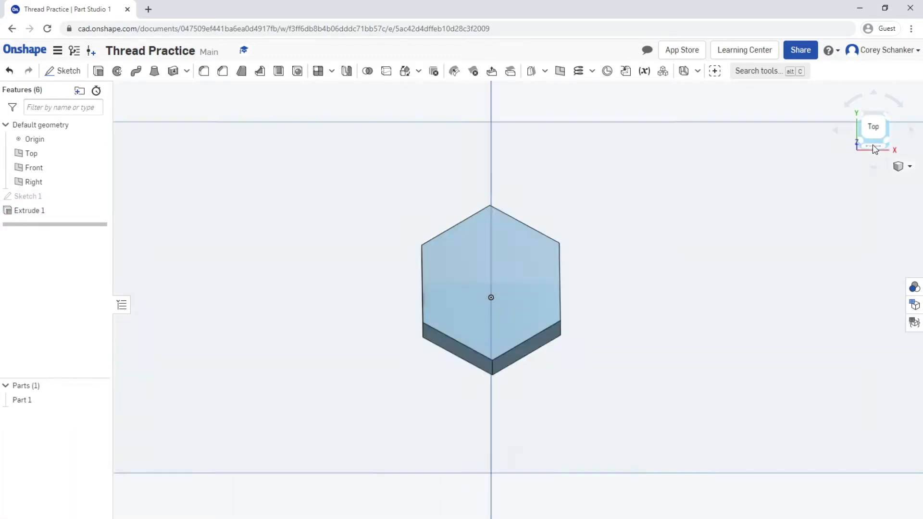
left_click(873, 126)
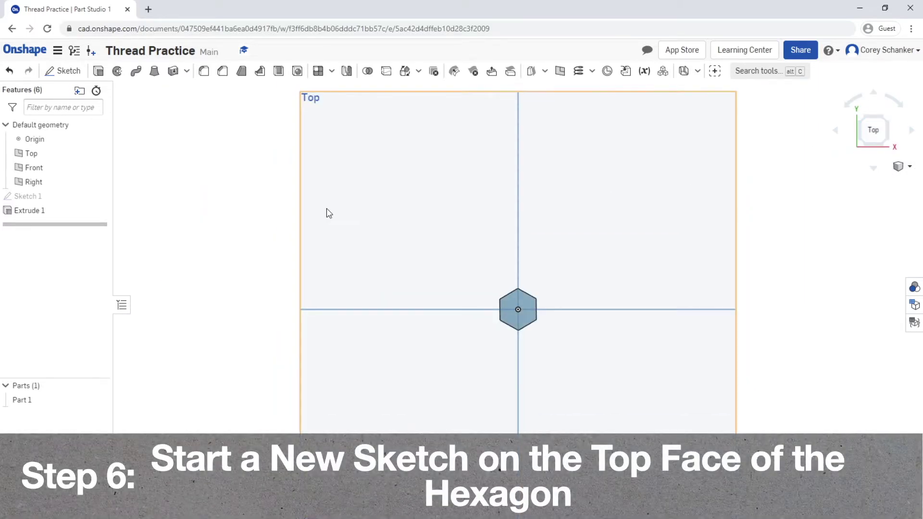
- Start Sketch 2 on the hexagon's top face and draw a circle at its centre
left_click(63, 71)
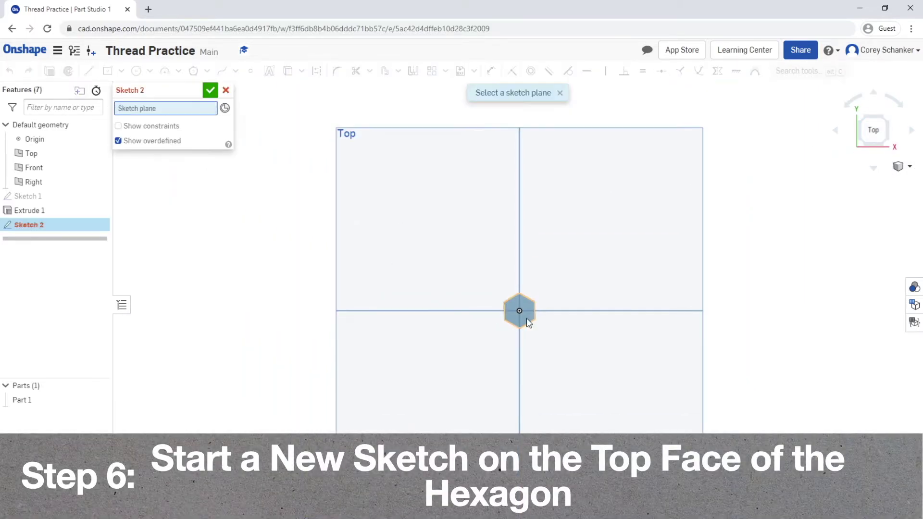
scroll(527, 318, "up", 5)
left_click(542, 323)
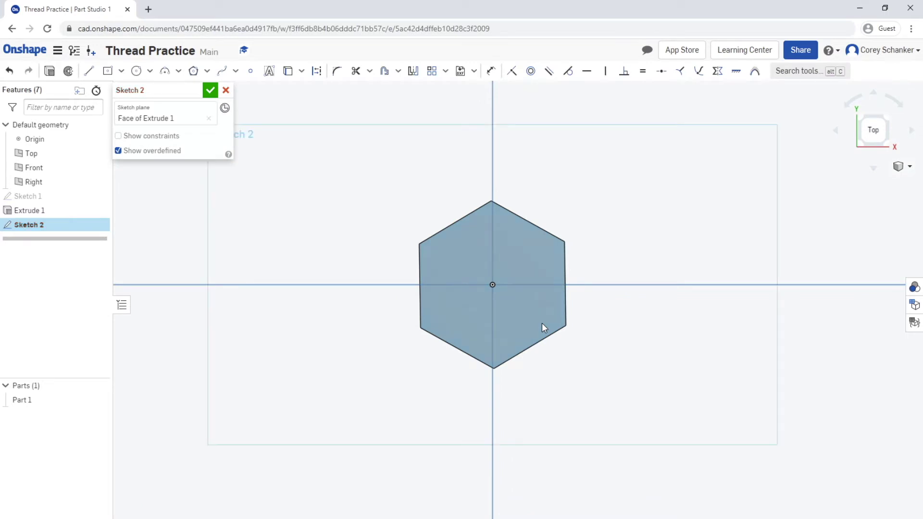
left_click(136, 71)
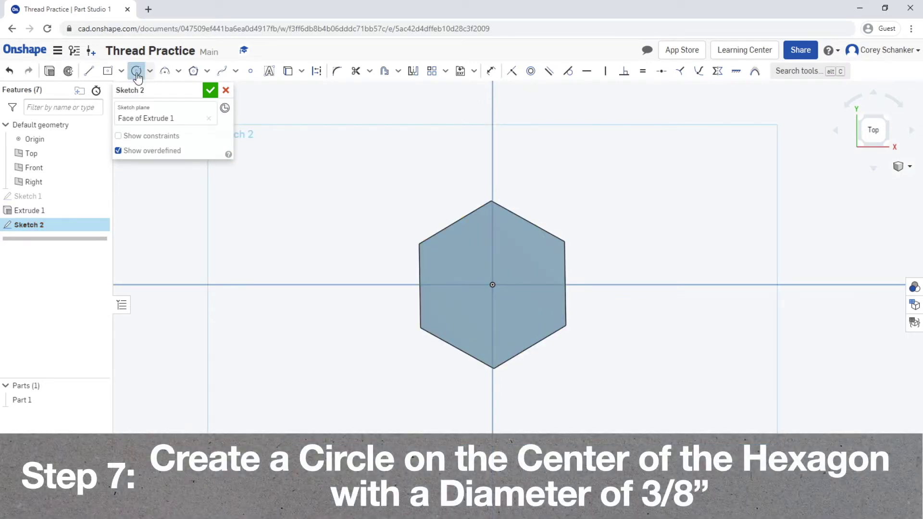
left_click(492, 285)
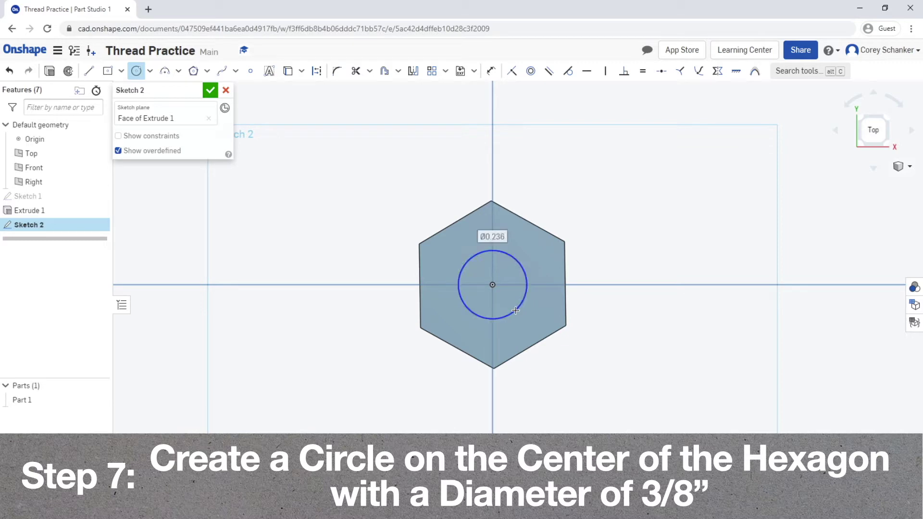
left_click(516, 311)
- Dimension the circle to a 3/8 in diameter and finish Sketch 2
left_click(491, 71)
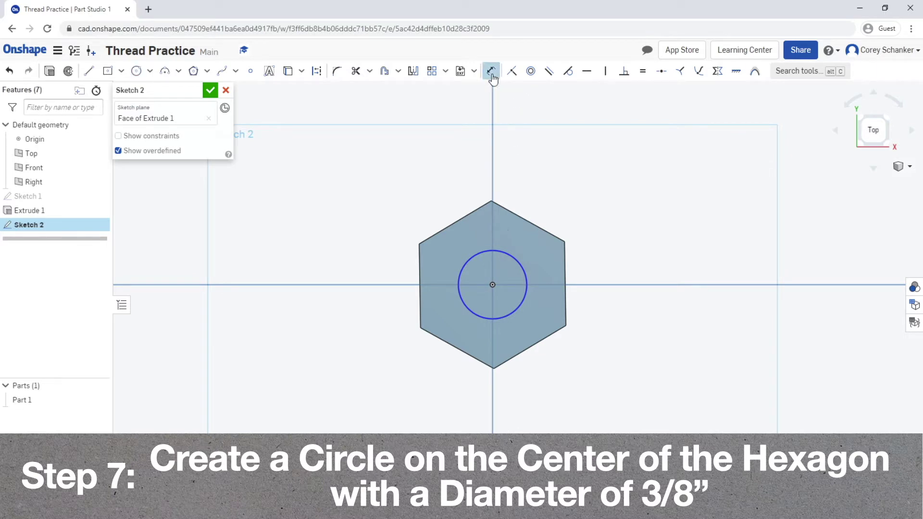
left_click(521, 267)
left_click(529, 240)
type("3/8in")
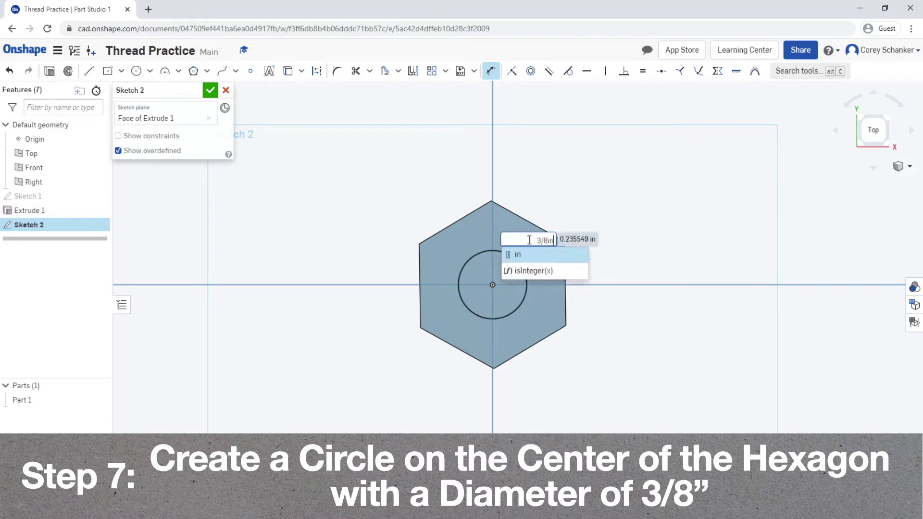
key("Return")
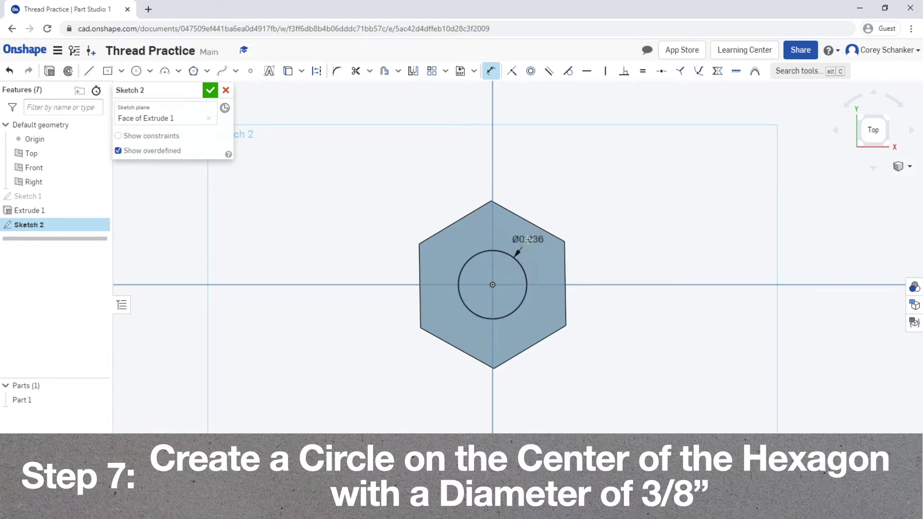
left_click(210, 90)
- Extrude the circle 1 in as the bolt shaft, then view the bolt from the front
left_click(98, 71)
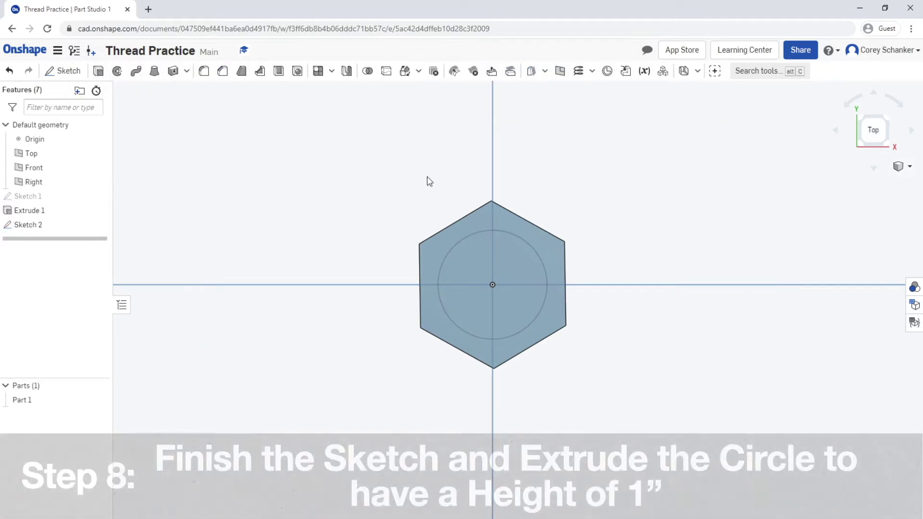
left_click(526, 302)
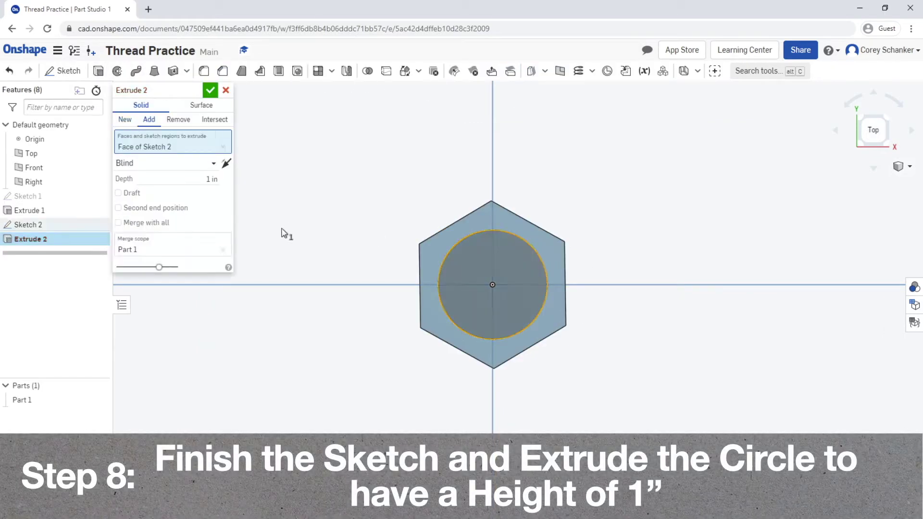
left_click(210, 91)
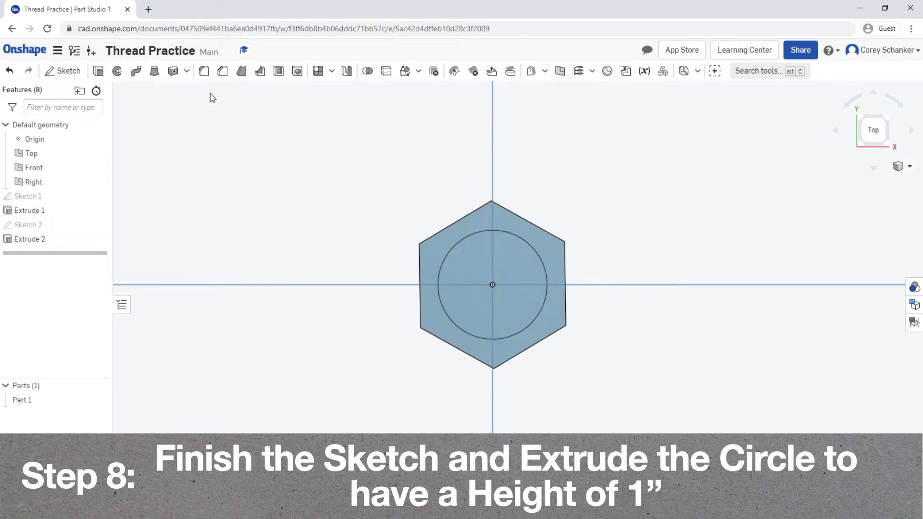
left_click(874, 93)
key("f")
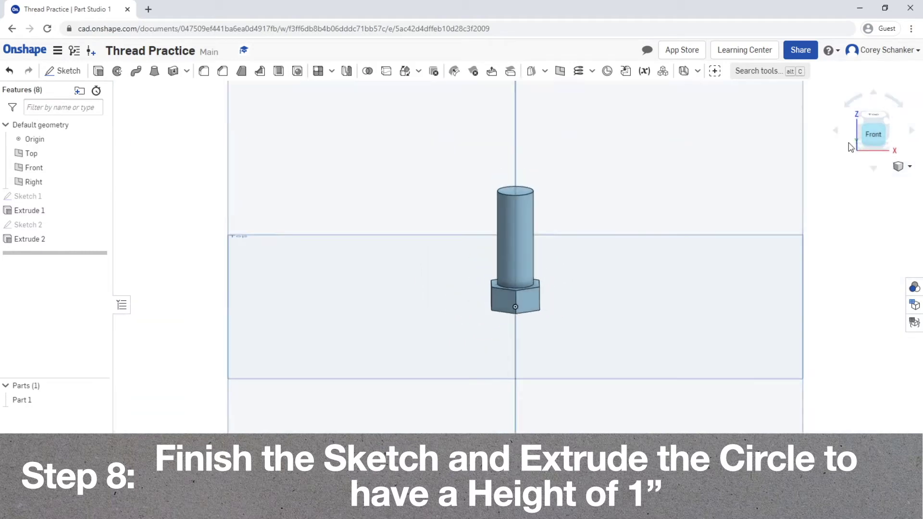
left_click(850, 146)
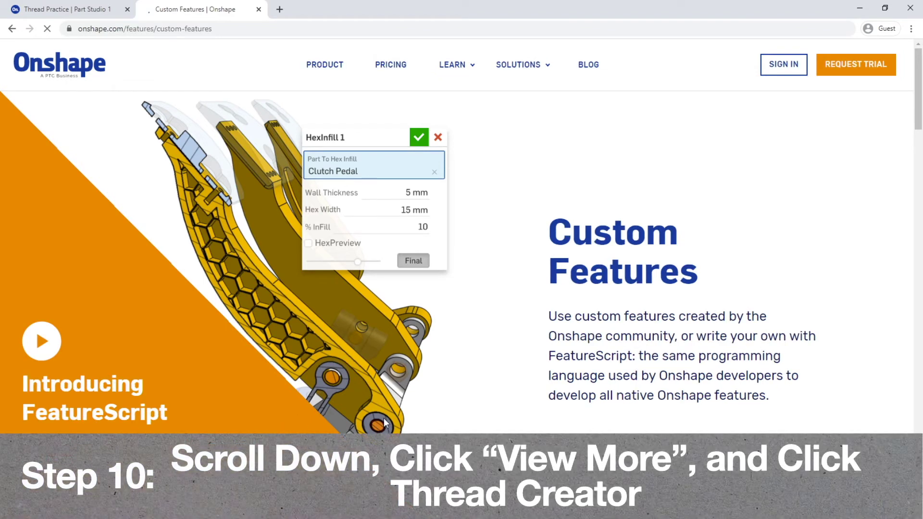
- Expand the custom features list with VIEW MORE and open the Thread Creator document
scroll(384, 423, "down", 10)
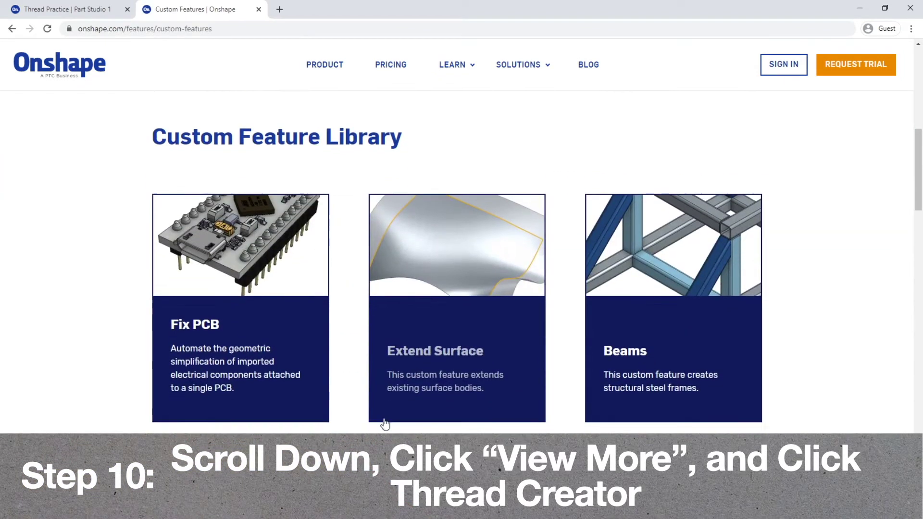
scroll(385, 424, "down", 14)
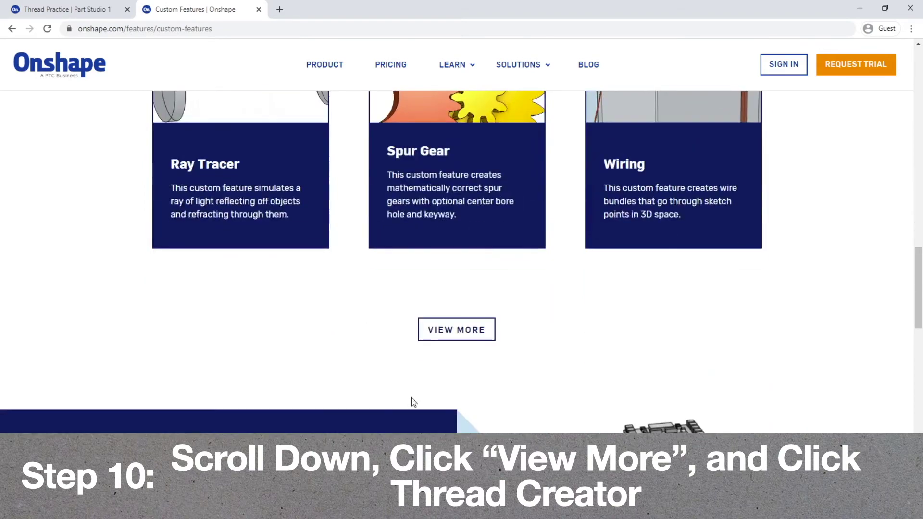
left_click(449, 330)
scroll(447, 332, "down", 1)
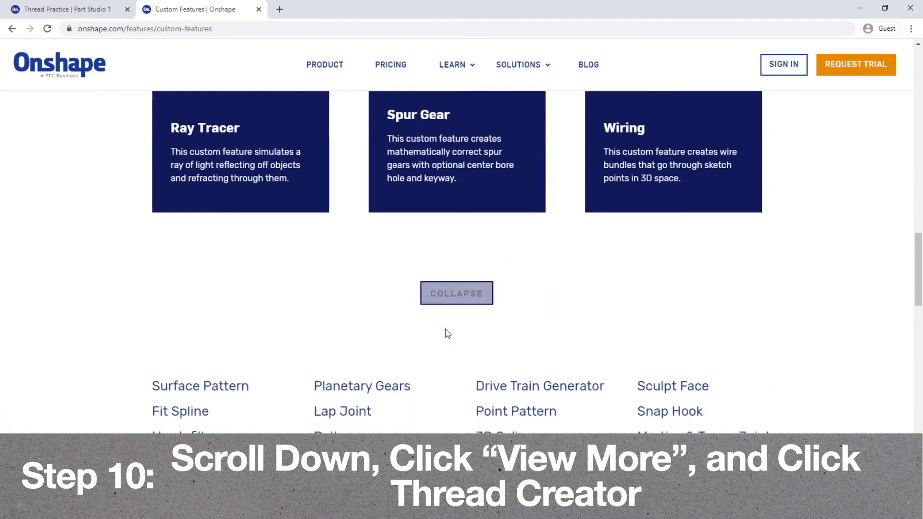
scroll(447, 334, "down", 5)
scroll(446, 336, "up", 1)
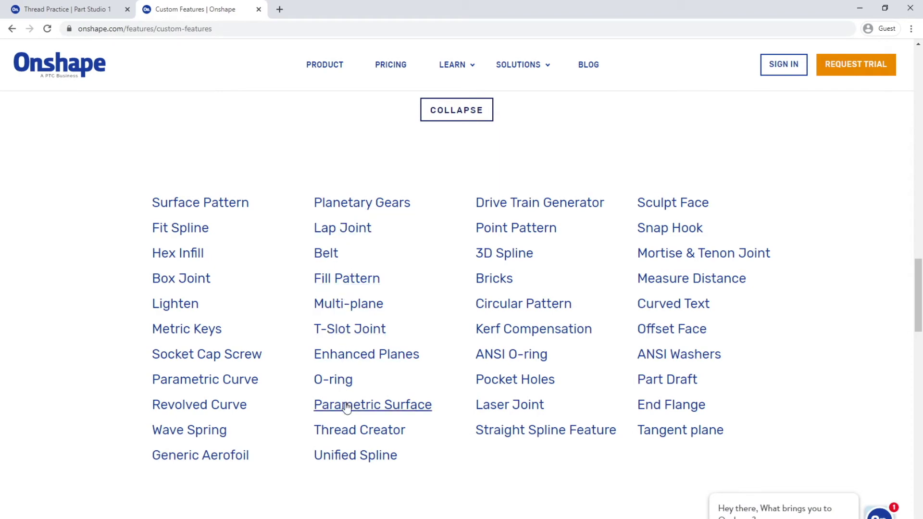
left_click(348, 429)
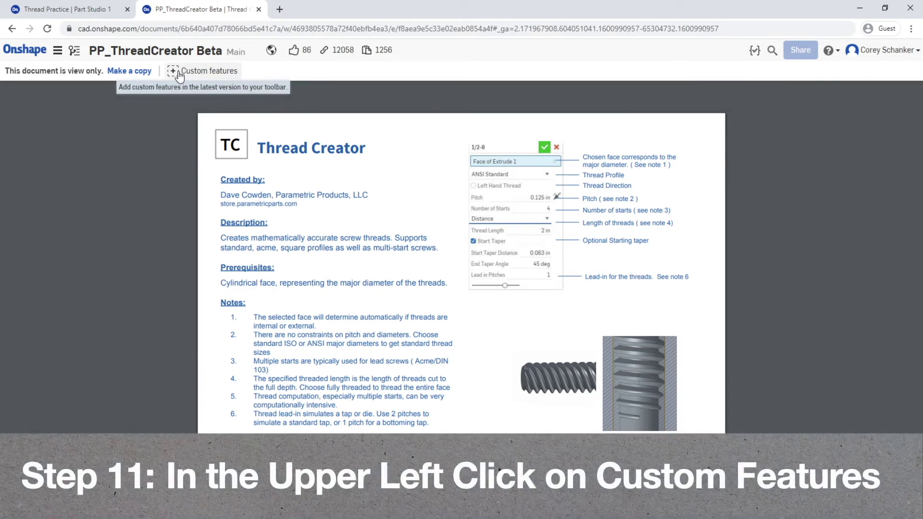
- Add ThreadCreator to the toolbar from the Custom features panel
left_click(179, 72)
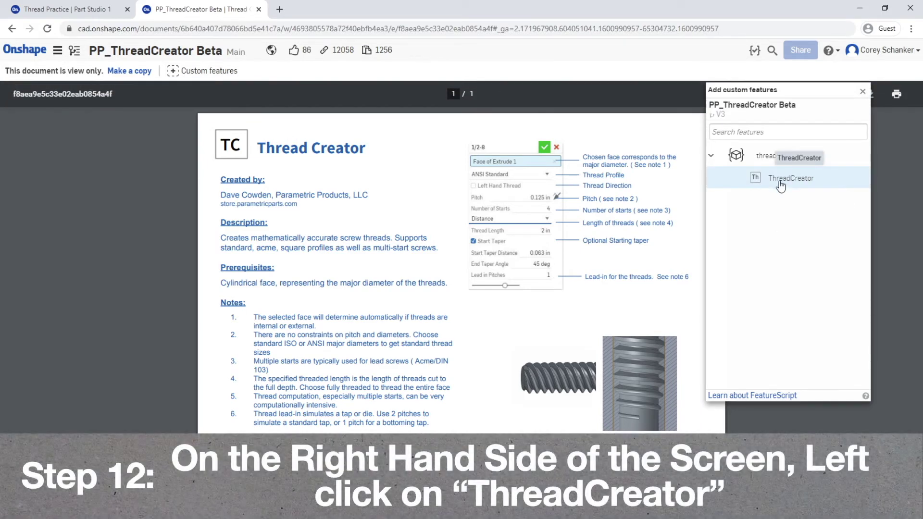
left_click(779, 185)
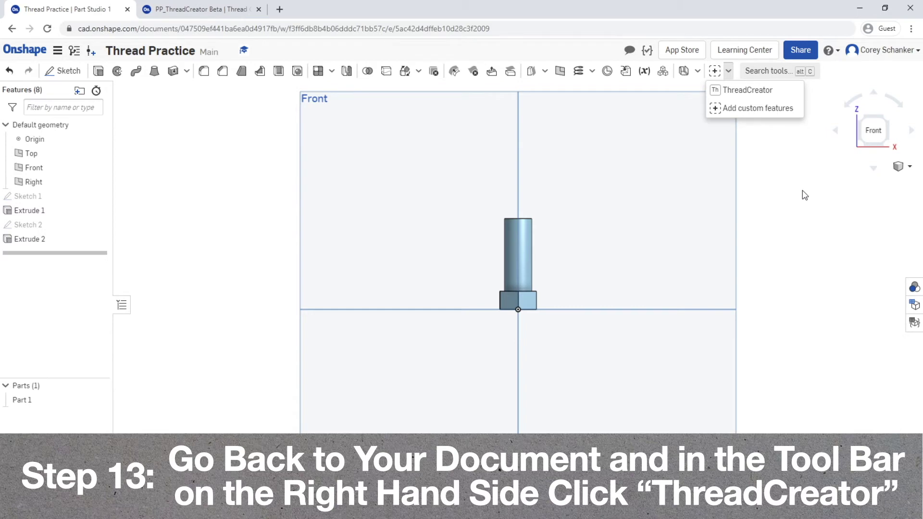
- Start a ThreadCreator feature on the bolt shaft's cylindrical face
left_click(718, 90)
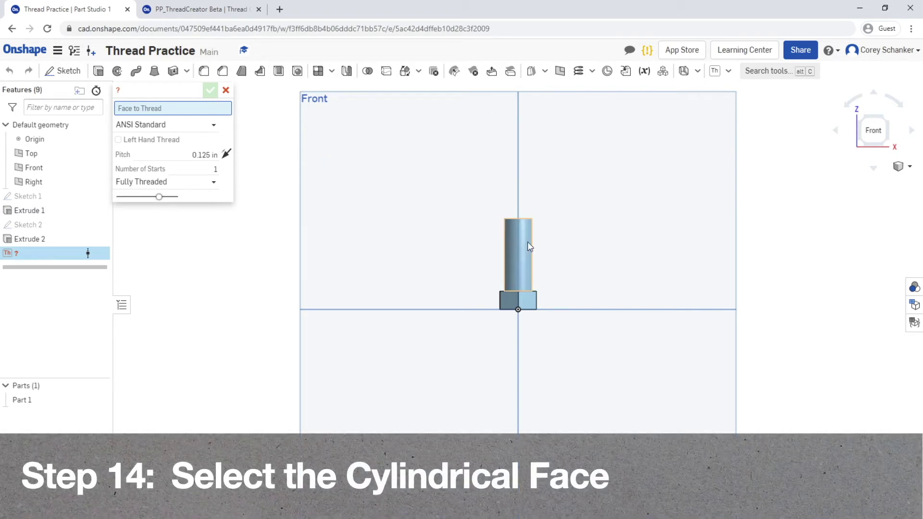
left_click(523, 248)
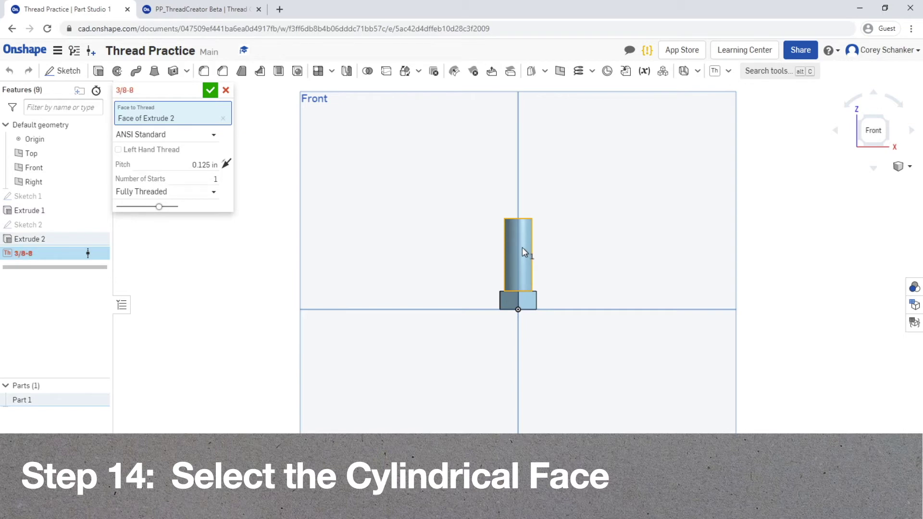
left_click(171, 135)
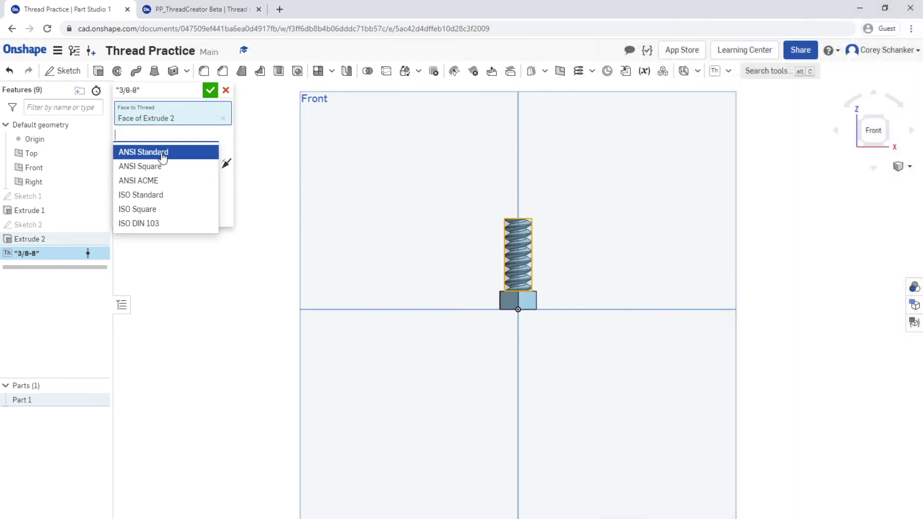
- Choose ANSI Standard as the thread profile
left_click(163, 152)
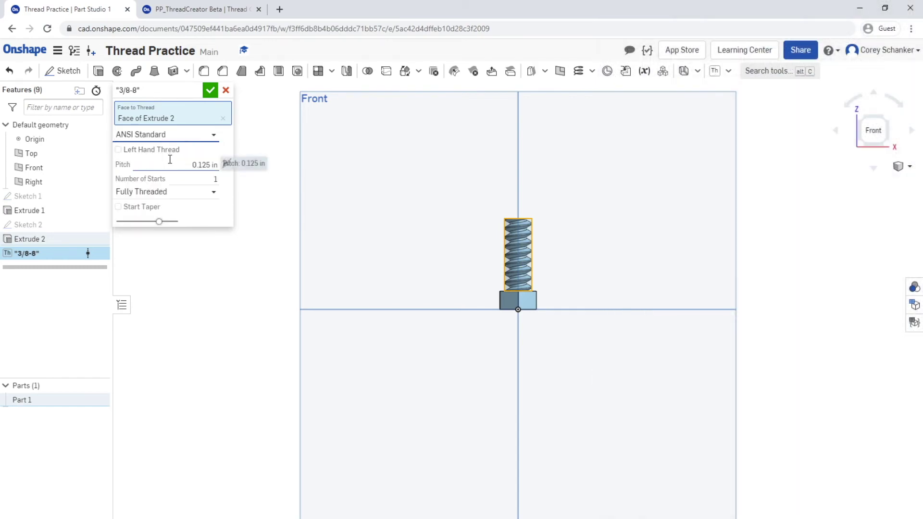
- Change the thread pitch to 1/16 in, making it a 3/8-16 thread
left_click(187, 165)
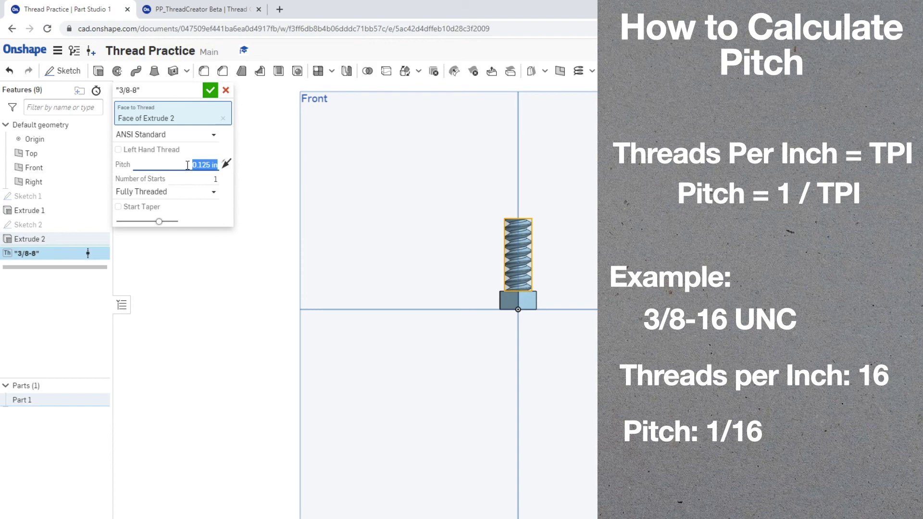
type("1/16")
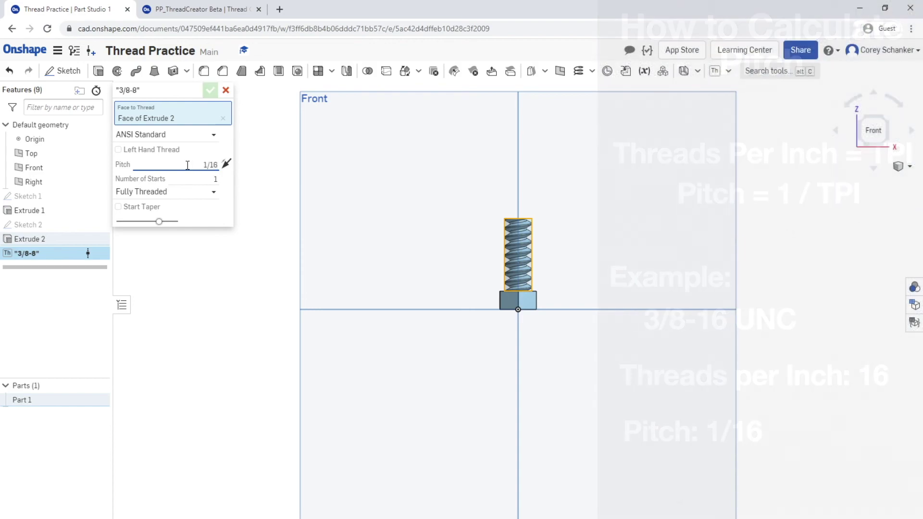
key("Return")
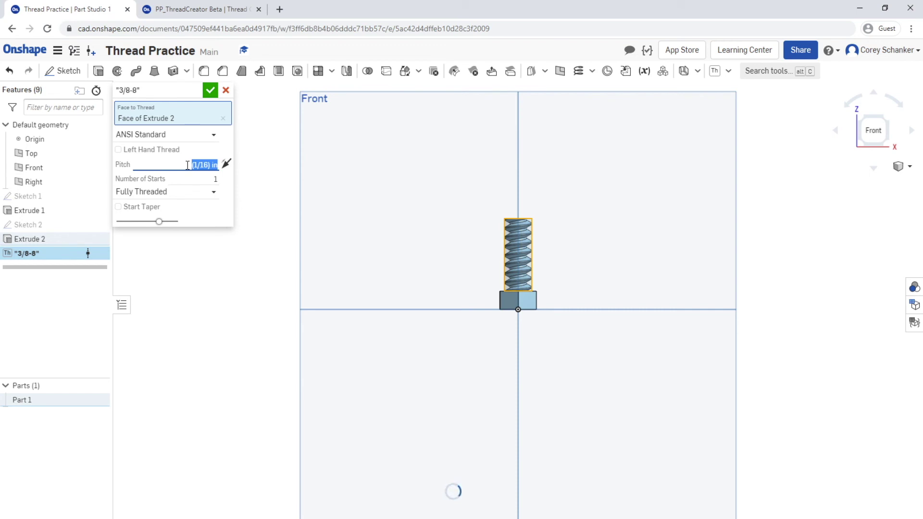
left_click(214, 192)
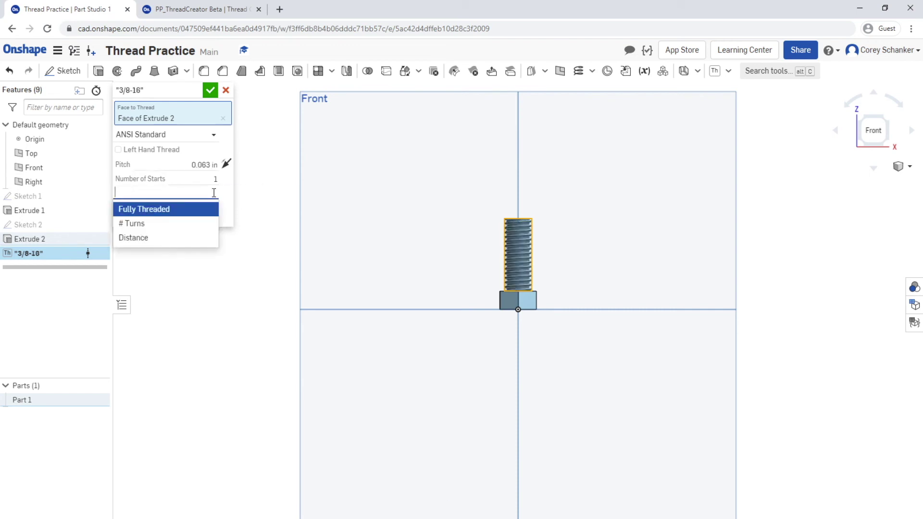
- Change the thread length type from Fully Threaded to Distance with a Thread Length of 1/2 in
left_click(135, 238)
left_click(213, 207)
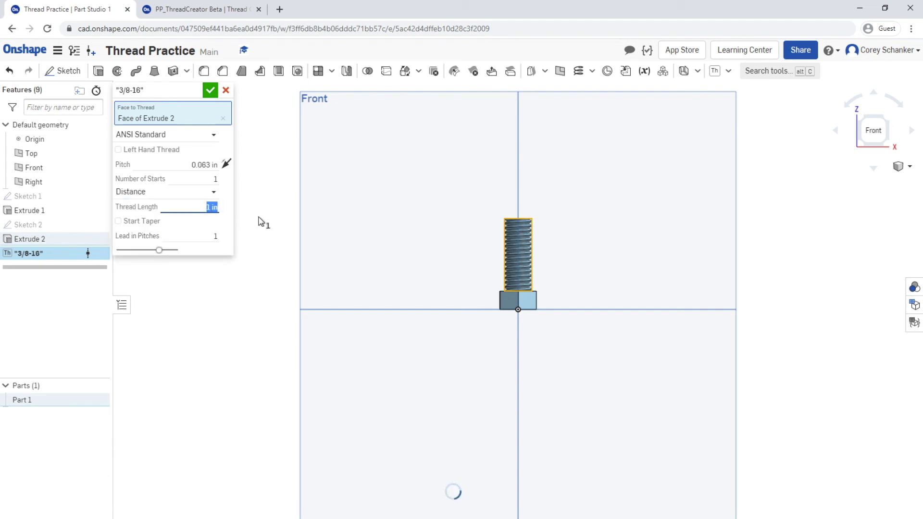
type("1/2in")
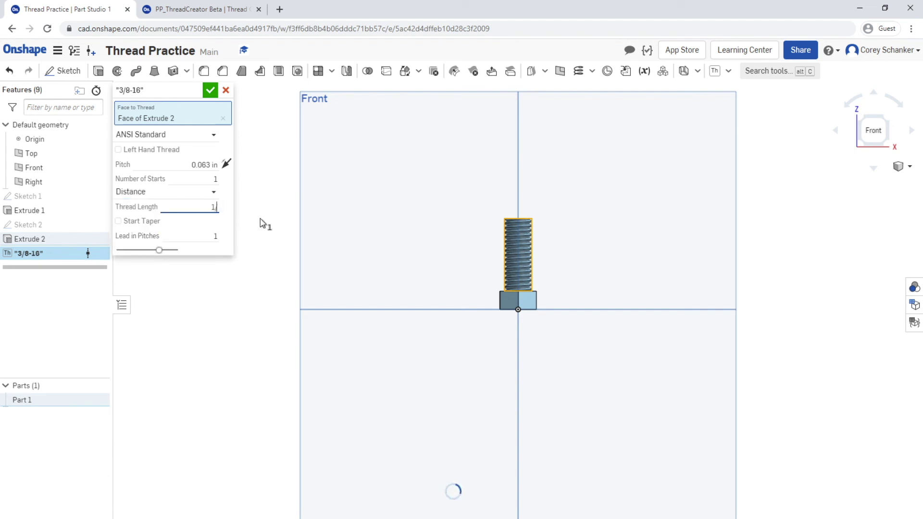